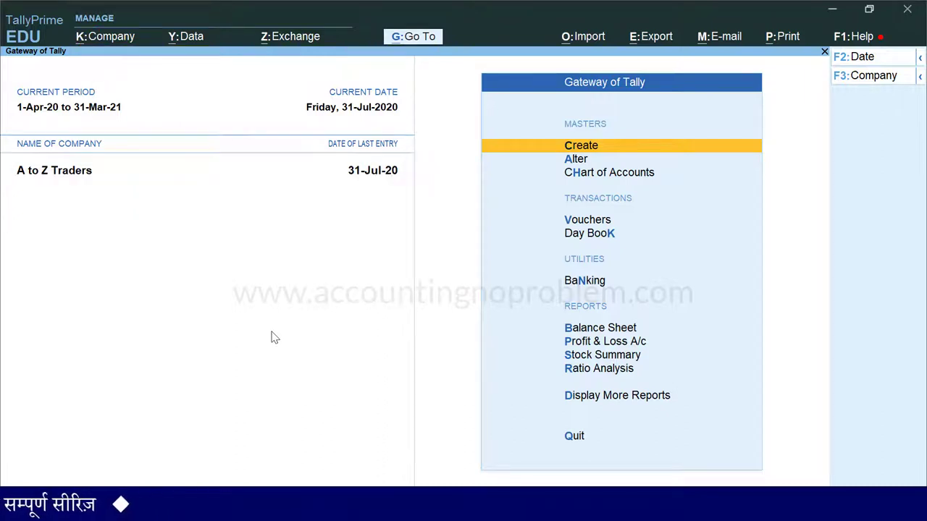
# Switch the new voucher to a Credit Note in Item Invoice mode
pyautogui.press('v')
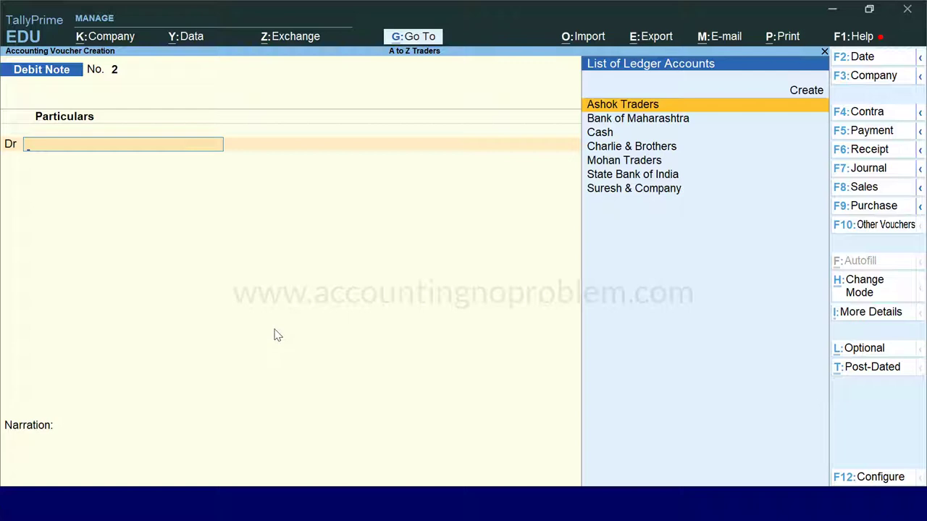
pyautogui.hotkey('alt', 'F6')
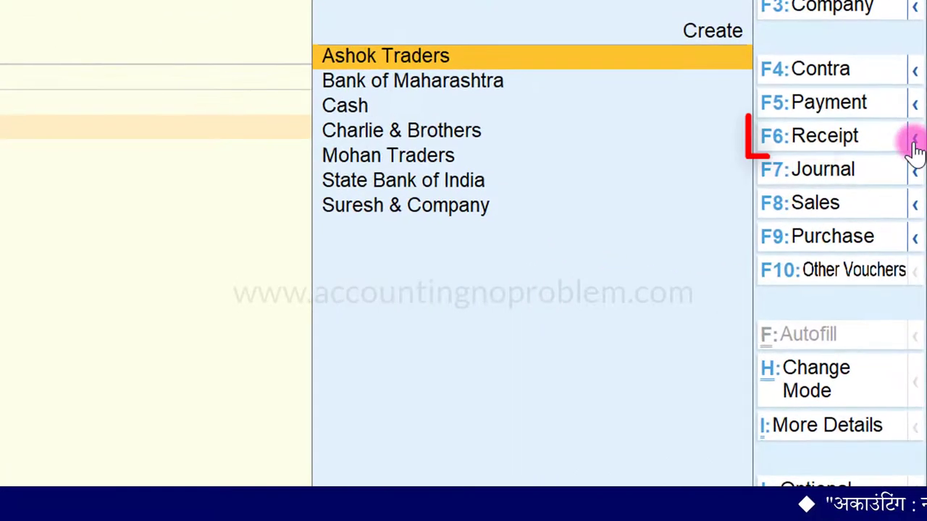
pyautogui.click(915, 141)
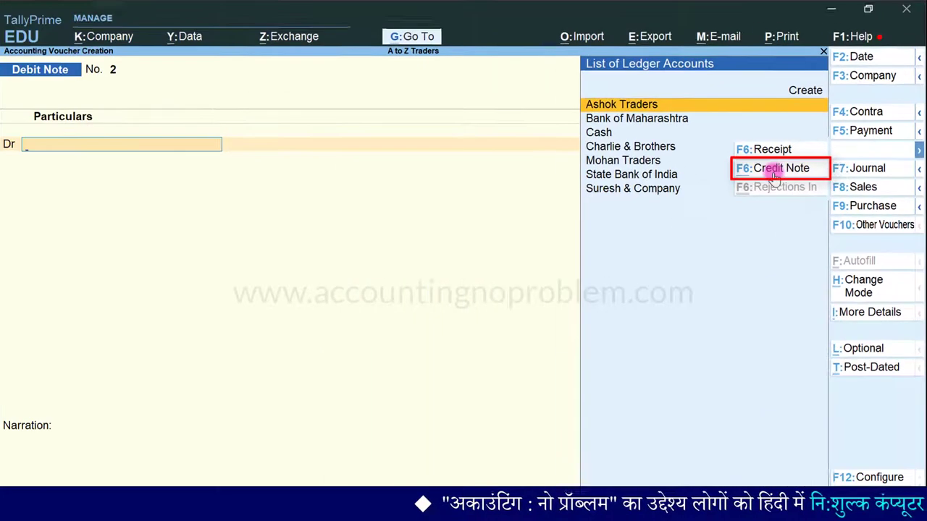
pyautogui.click(745, 174)
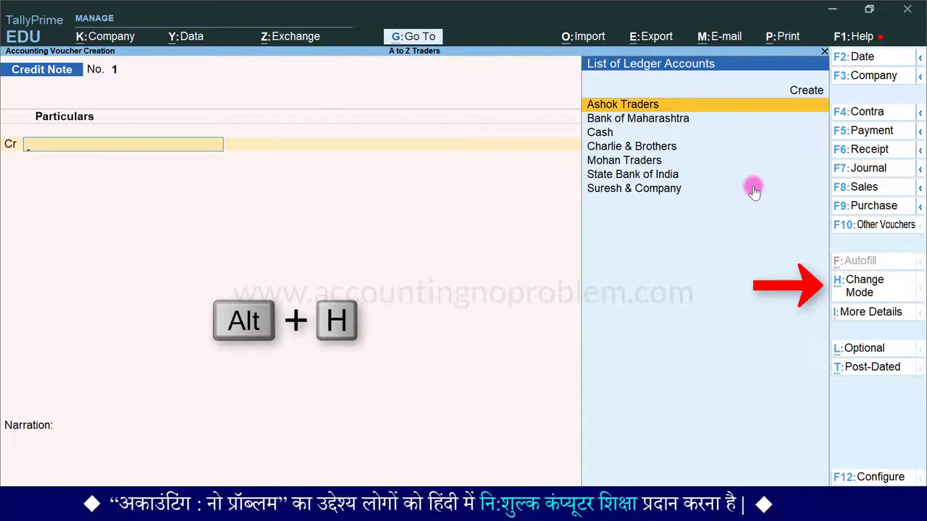
pyautogui.hotkey('alt', 'h')
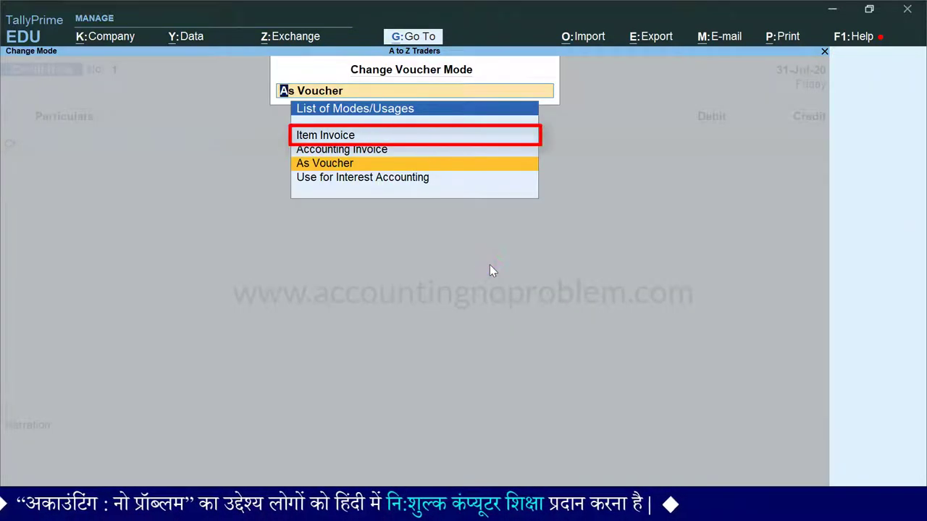
pyautogui.press('Up')
pyautogui.press('Up')
pyautogui.press('Return')
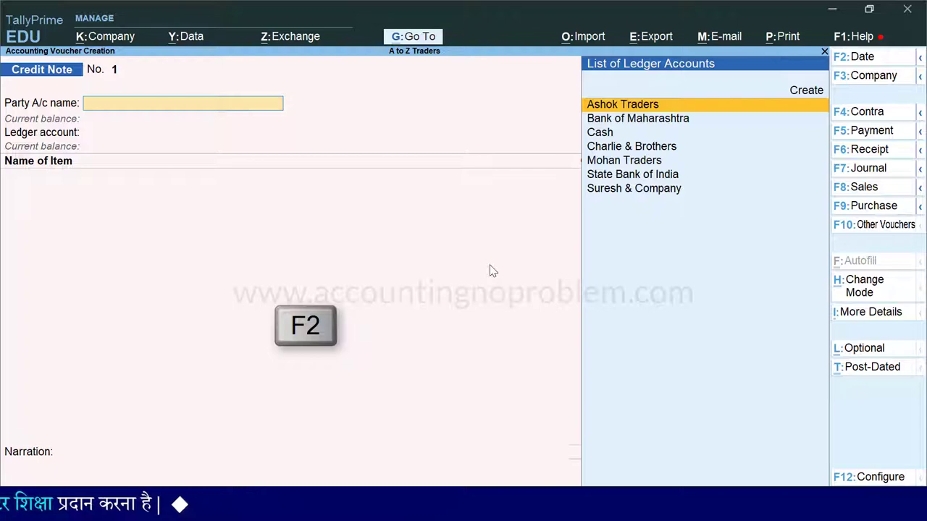
# Change the voucher date to 31 July (31.7)
pyautogui.press('F2')
pyautogui.write('31.7')
pyautogui.press('Return')
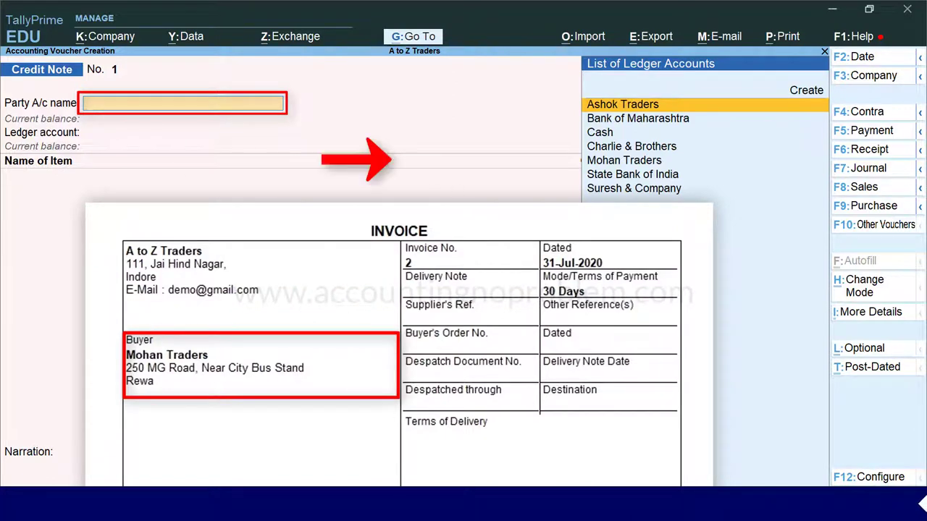
# Choose Mohan Traders as party; record vehicle MP 09 AB XX66 and original invoice 2 dated 31-Jul-20
pyautogui.press('Down')
pyautogui.press('Down')
pyautogui.press('Down')
pyautogui.press('Down')
pyautogui.press('Return')
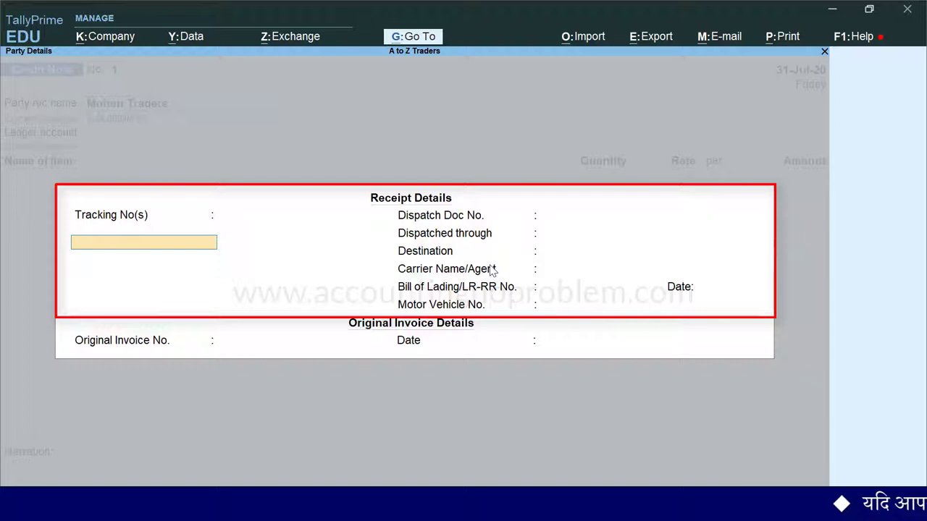
pyautogui.press('Return')
pyautogui.press('Return')
pyautogui.press('Return')
pyautogui.press('Return')
pyautogui.press('Return')
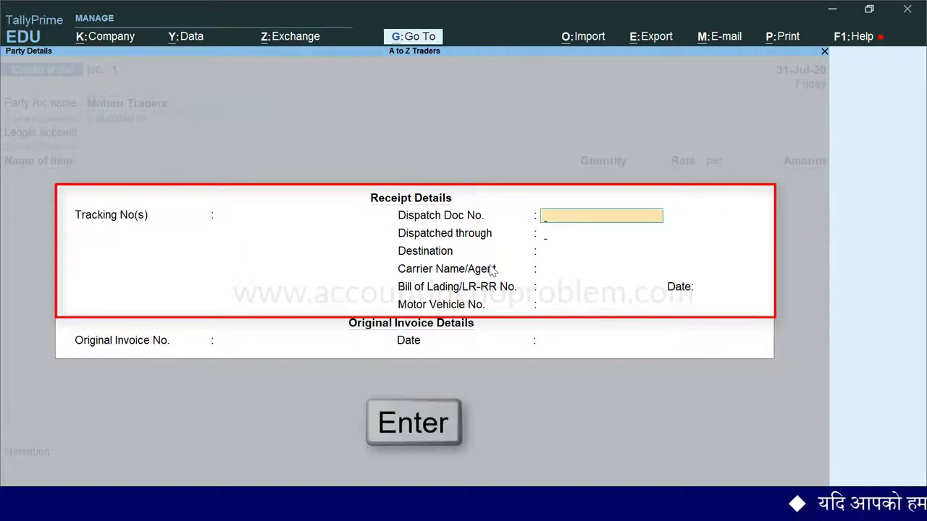
pyautogui.press('Return')
pyautogui.press('Return')
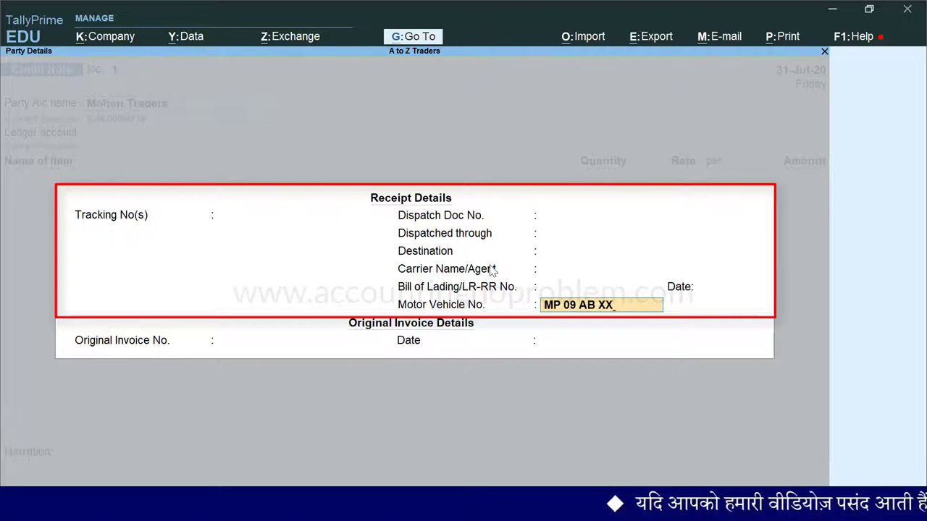
pyautogui.press('Return')
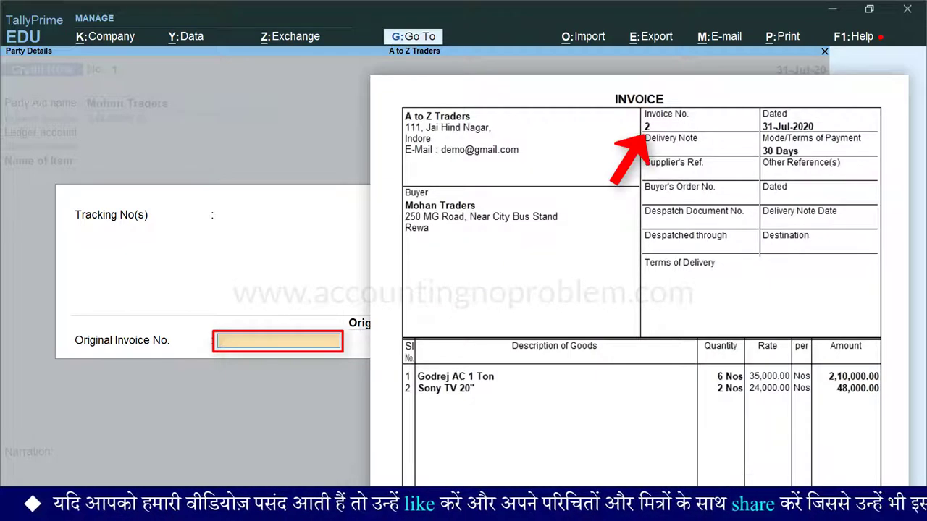
pyautogui.write('2')
pyautogui.press('Return')
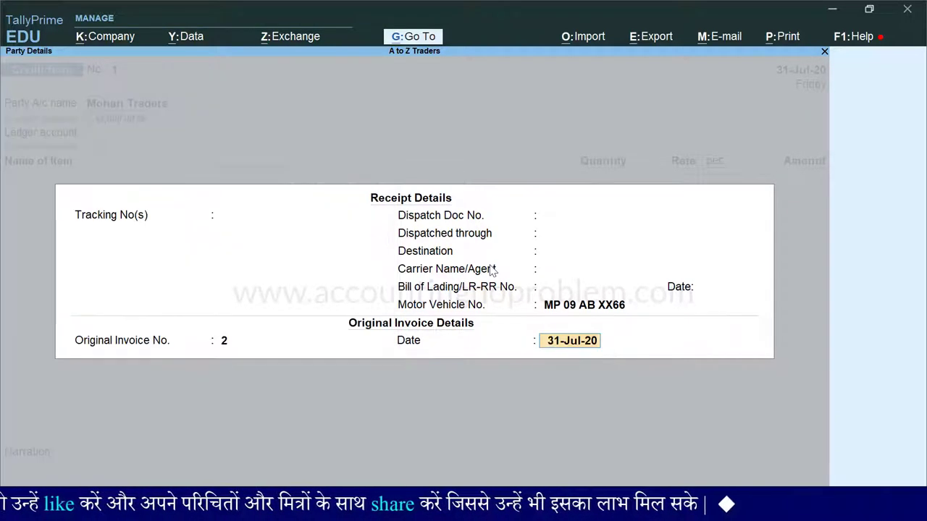
pyautogui.press('Return')
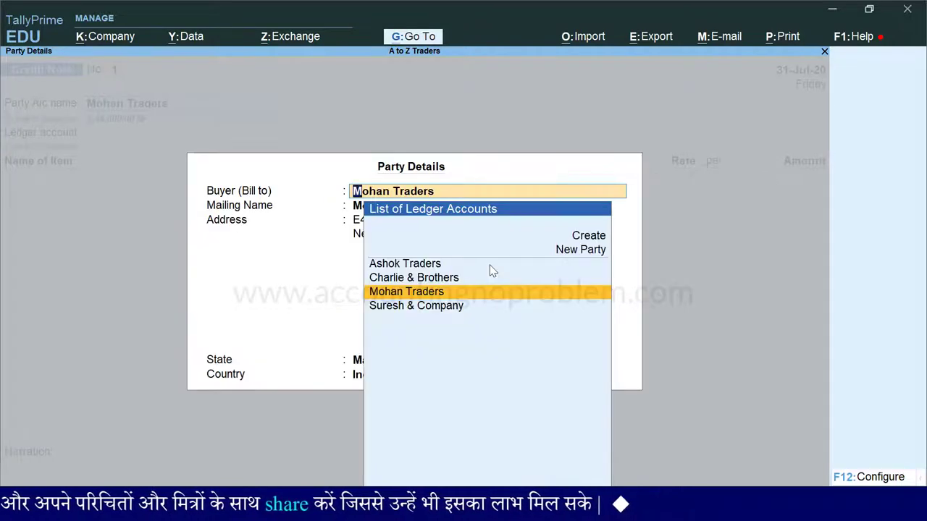
# Confirm Mohan Traders as buyer and accept the Party Details dialog with Ctrl+A
pyautogui.press('Return')
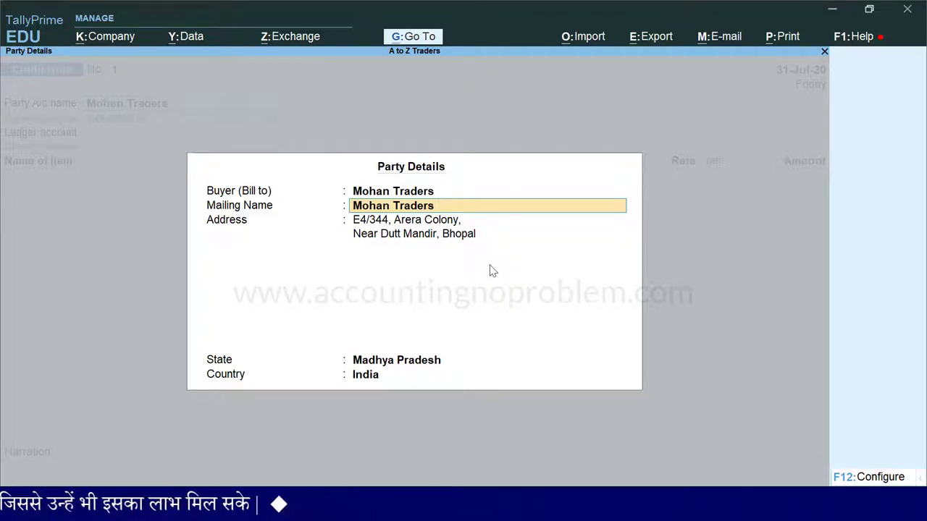
pyautogui.hotkey('ctrl', 'a')
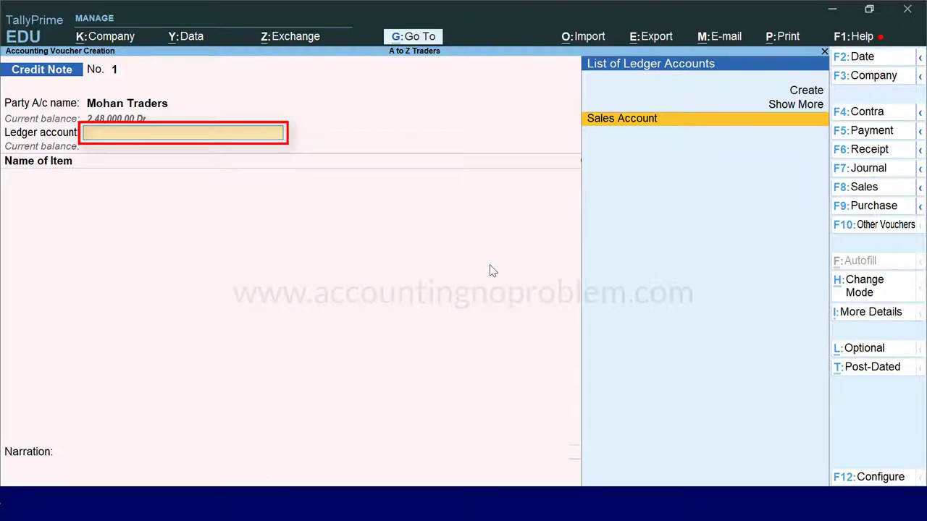
# Create ledger 'Sales Return' under Sales Accounts as the credit note's ledger account
pyautogui.hotkey('alt', 'c')
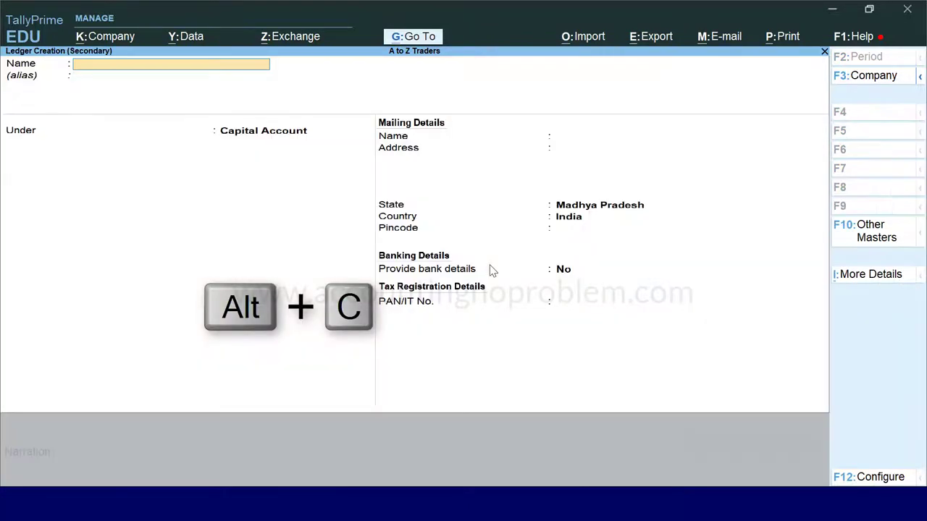
pyautogui.write('Sales Return')
pyautogui.press('Return')
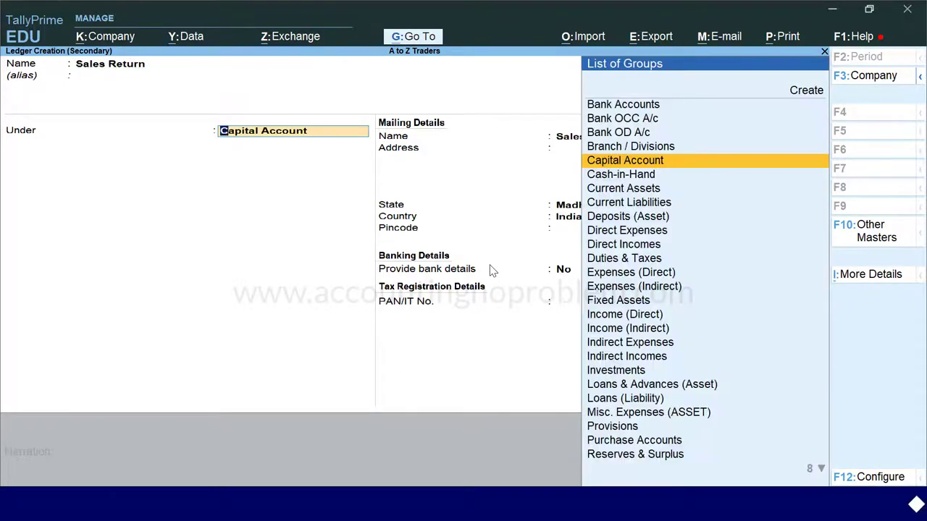
pyautogui.write('Sa')
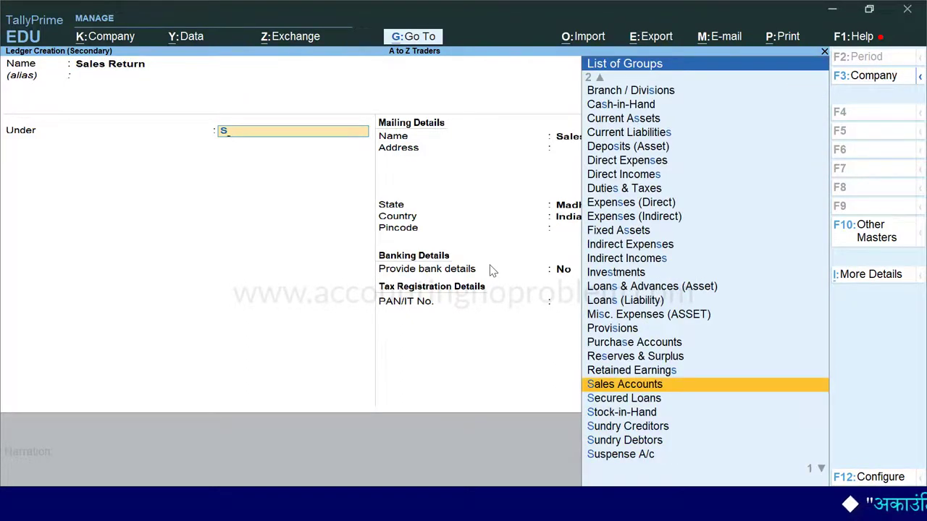
pyautogui.press('Return')
pyautogui.press('Return')
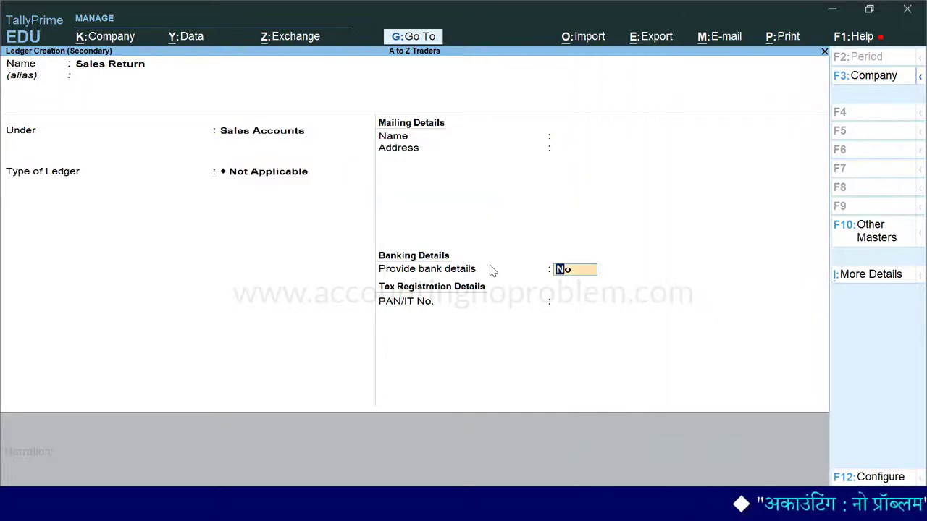
pyautogui.hotkey('ctrl', 'a')
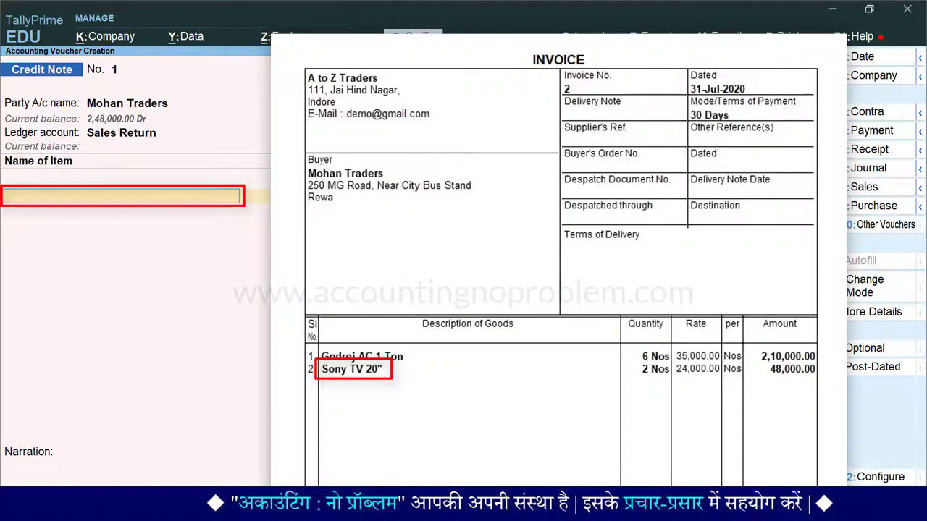
# Enter 1 Nos of Sony TV 20" at rate 24,000.00, then end the item list
pyautogui.write('S')
pyautogui.press('Down')
pyautogui.press('Down')
pyautogui.press('Down')
pyautogui.press('Down')
pyautogui.press('Down')
pyautogui.press('Return')
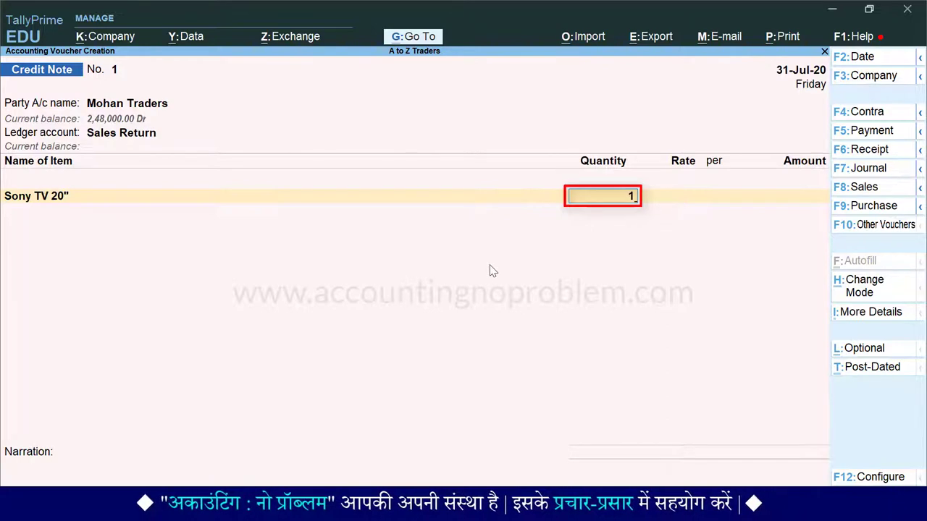
pyautogui.write('1')
pyautogui.press('Return')
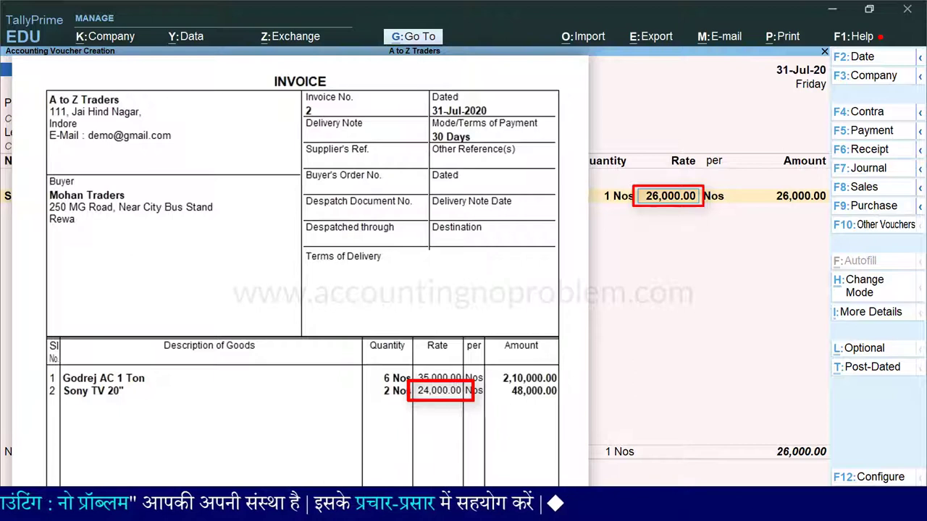
pyautogui.write('24000')
pyautogui.press('Return')
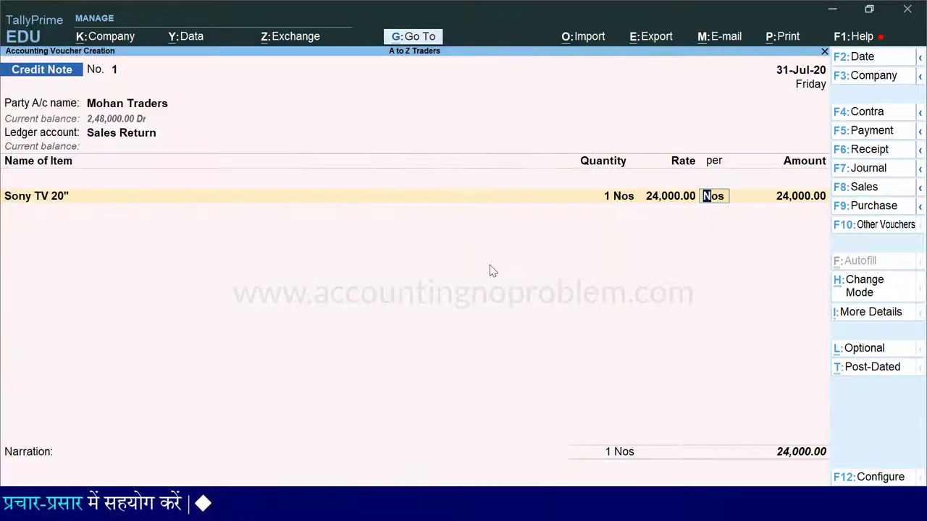
pyautogui.press('Return')
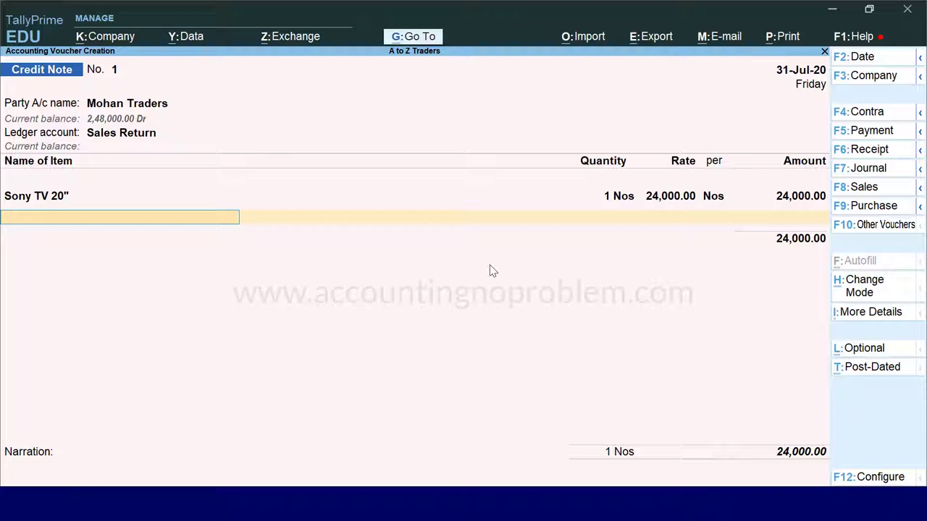
pyautogui.press('Return')
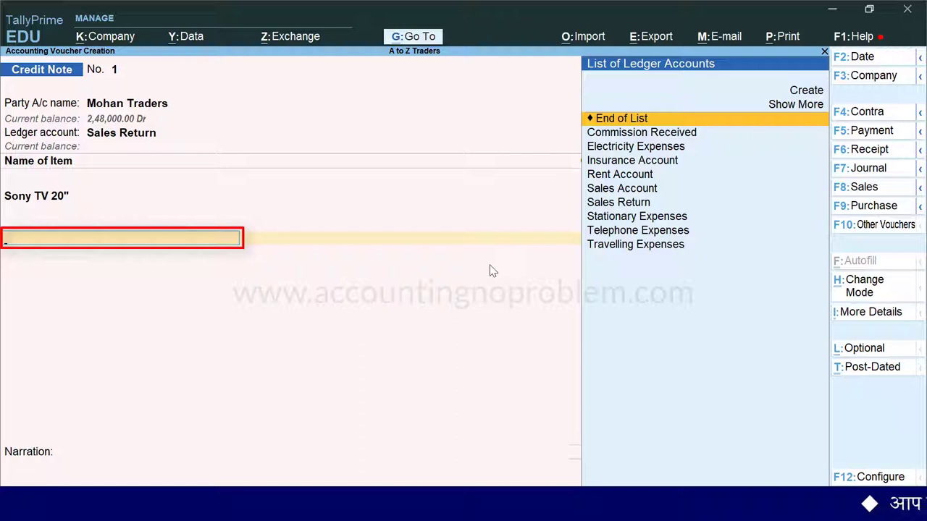
# Write the narration 'Being goods returned by customer due to damaged TV screen.'
pyautogui.press('Return')
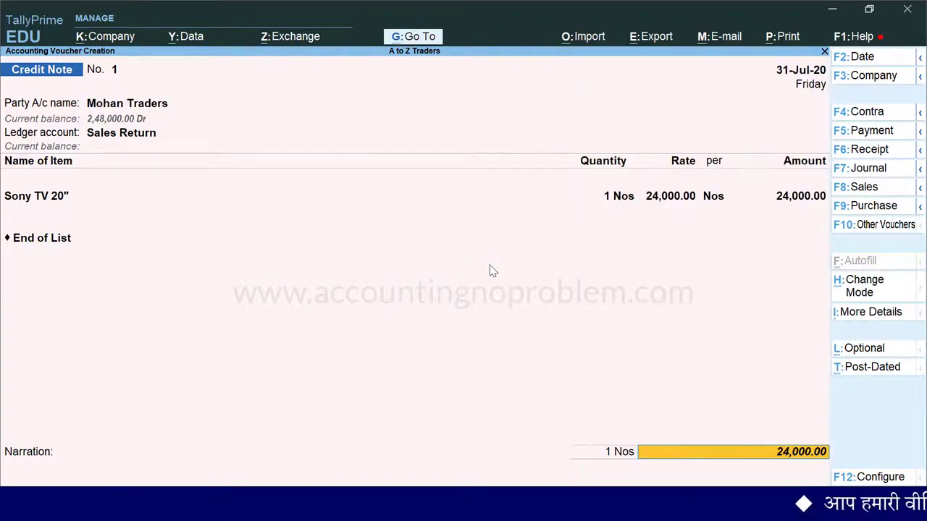
pyautogui.press('Return')
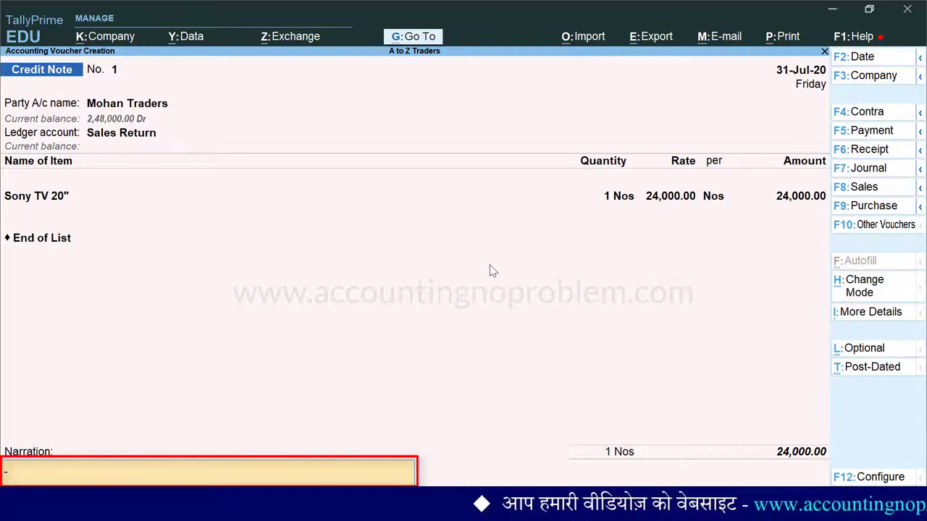
pyautogui.write('Being goods returned by customer due to damaged TV screen.')
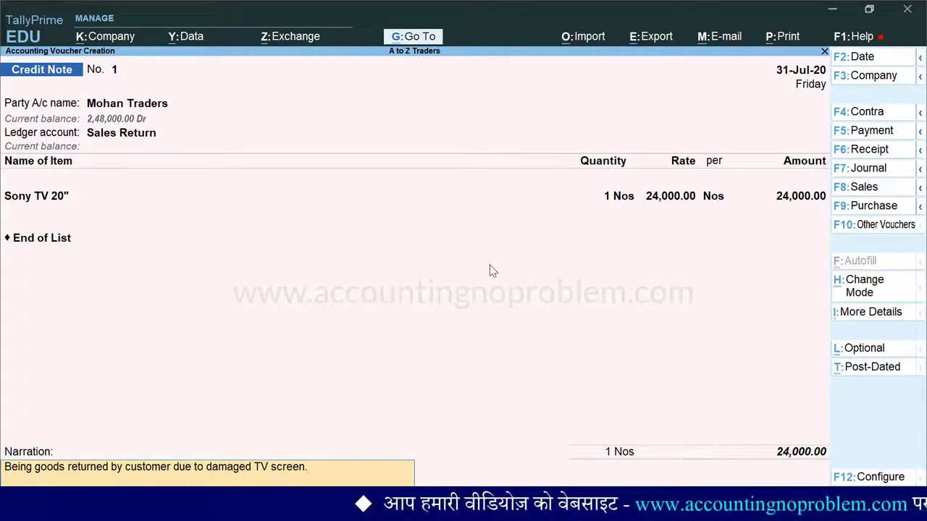
pyautogui.press('Return')
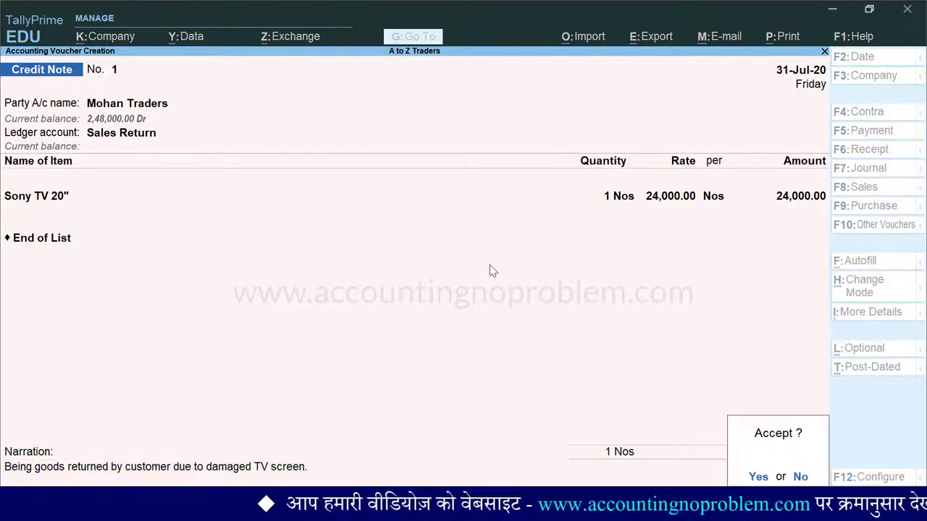
# Accept Credit Note No. 1 so it saves and a blank Credit Note No. 2 opens
pyautogui.press('y')
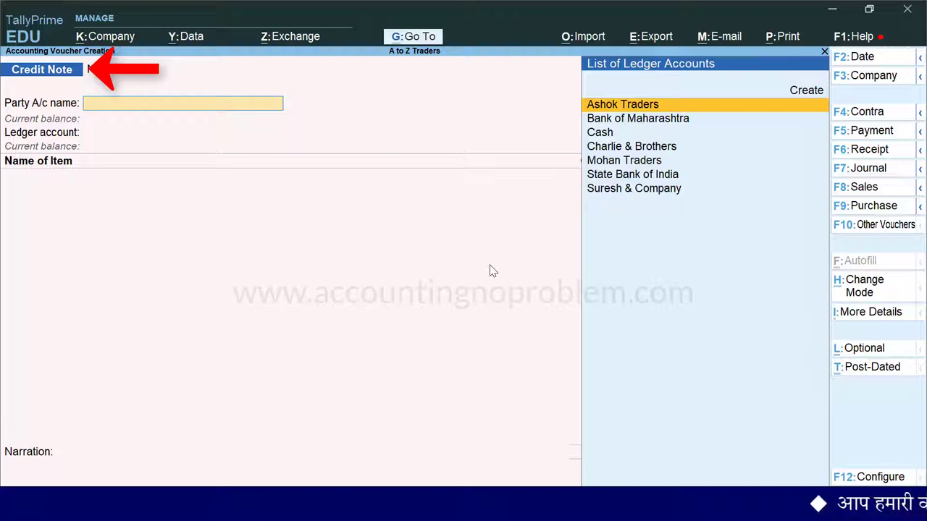
pyautogui.press('F2')
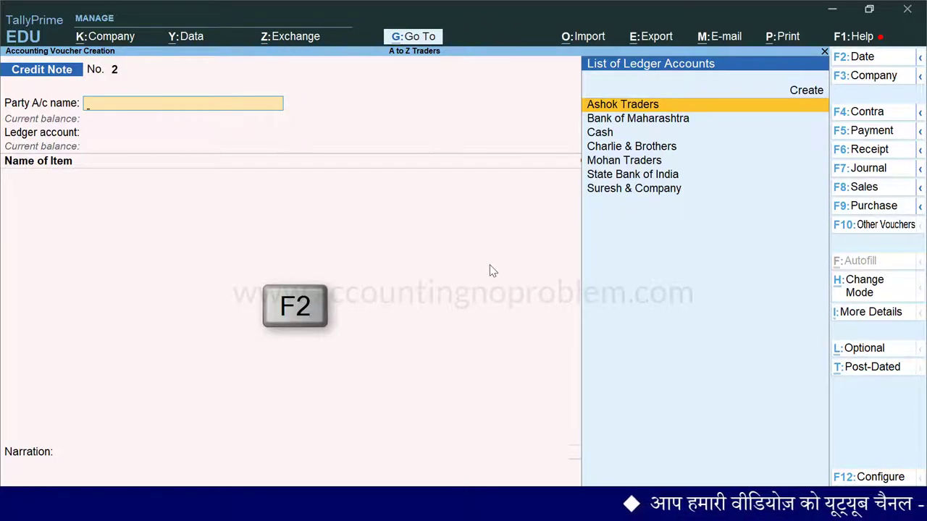
# Date Credit Note No. 2 as 31 July (31.7)
pyautogui.write('3')
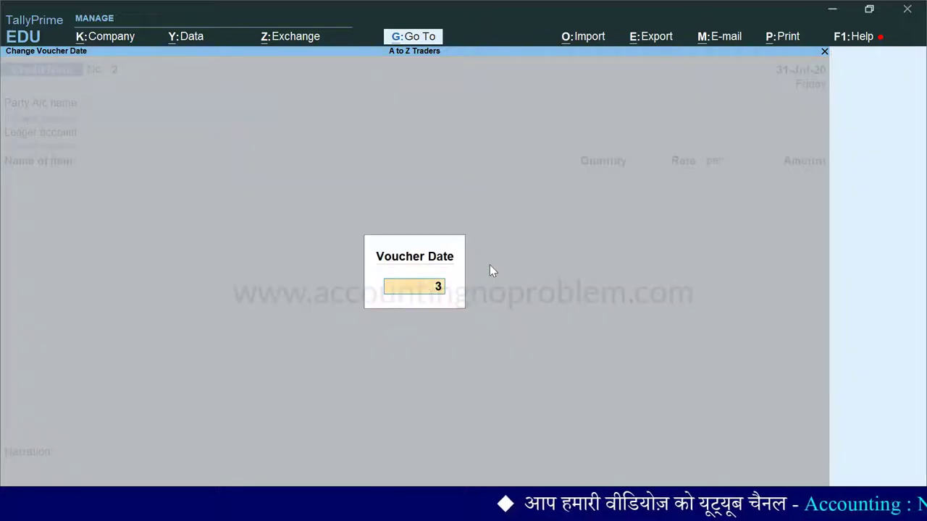
pyautogui.write('1.7')
pyautogui.press('Return')
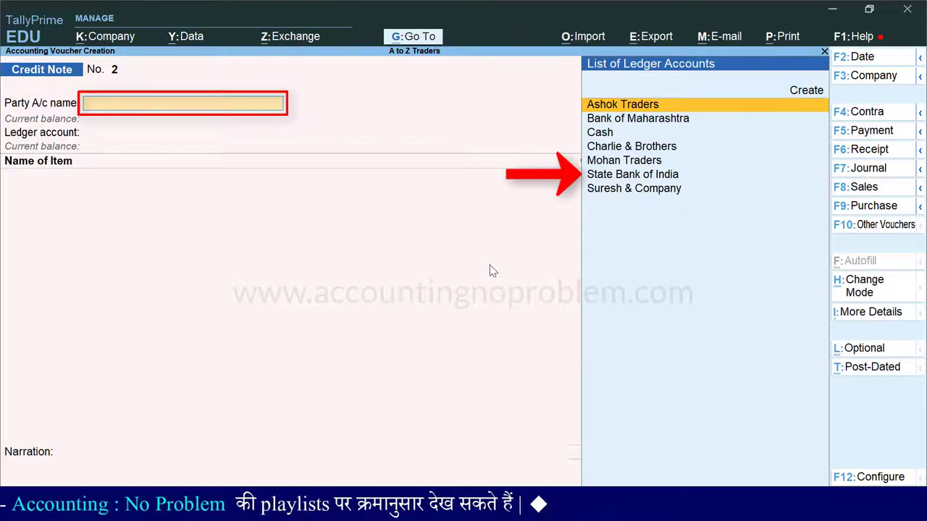
pyautogui.press('Down')
pyautogui.press('Down')
pyautogui.press('Down')
pyautogui.press('Down')
pyautogui.press('Down')
# Select State Bank of India as party and record vehicle MP 09 AB XX66
pyautogui.press('Return')
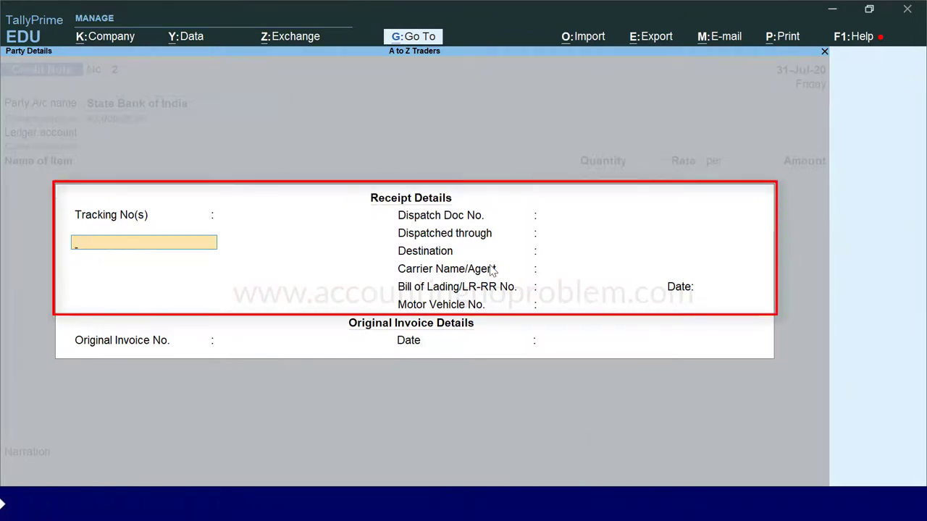
pyautogui.press('Return')
pyautogui.press('Return')
pyautogui.press('Return')
pyautogui.press('Return')
pyautogui.press('Return')
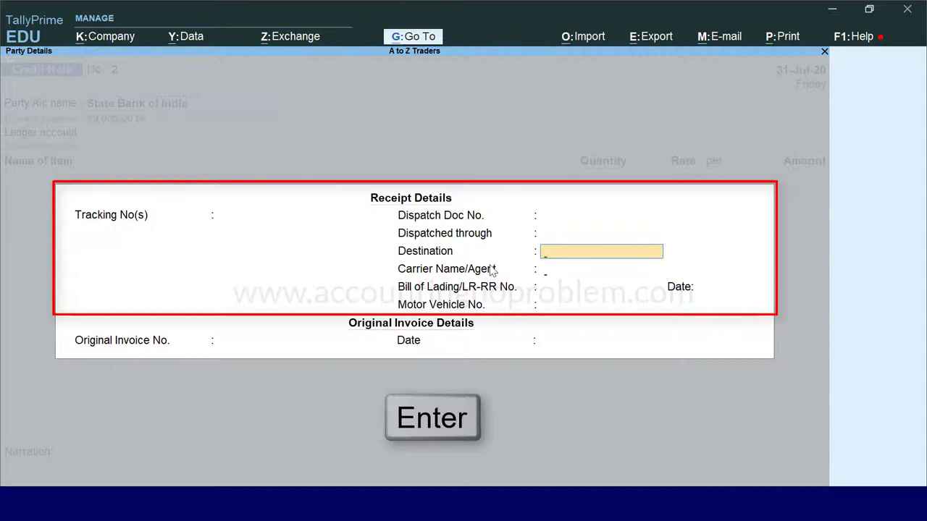
pyautogui.press('Return')
pyautogui.press('Return')
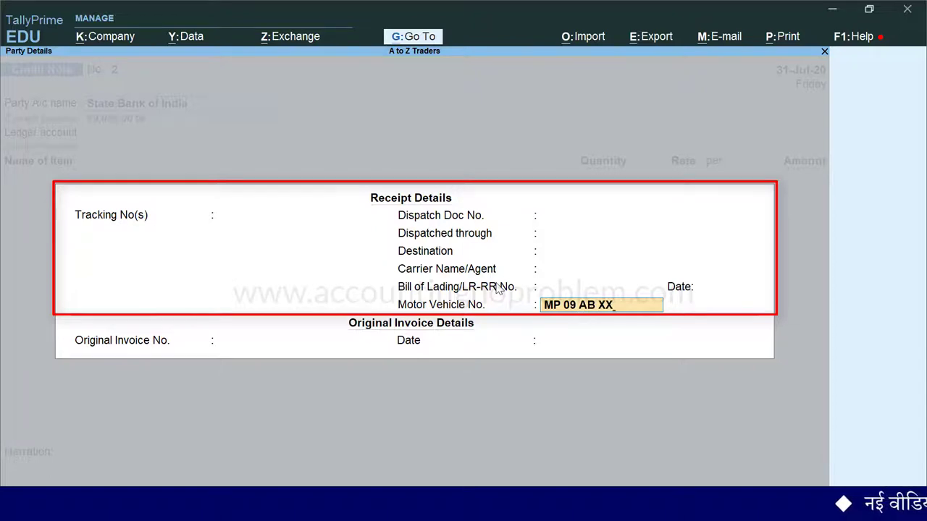
pyautogui.press('Return')
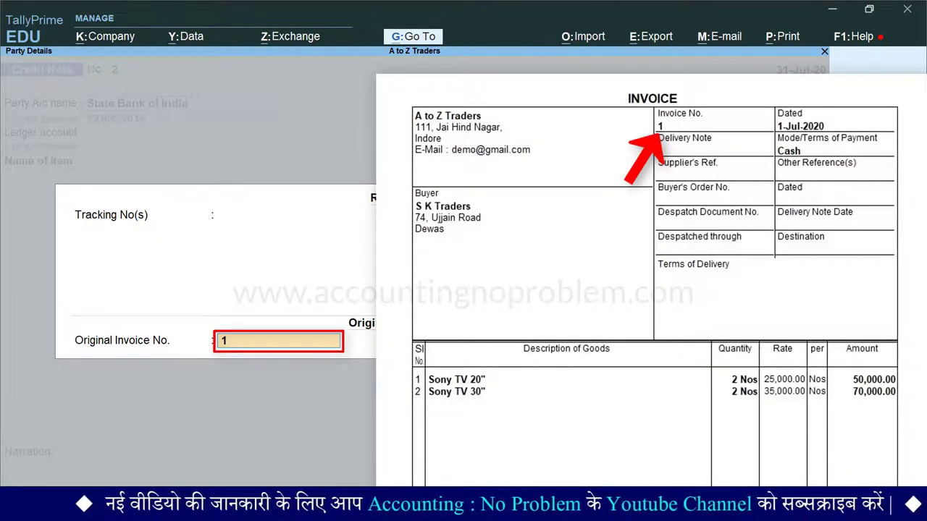
# Confirm original invoice number 1 and set its date to 1 July (1.7)
pyautogui.press('Return')
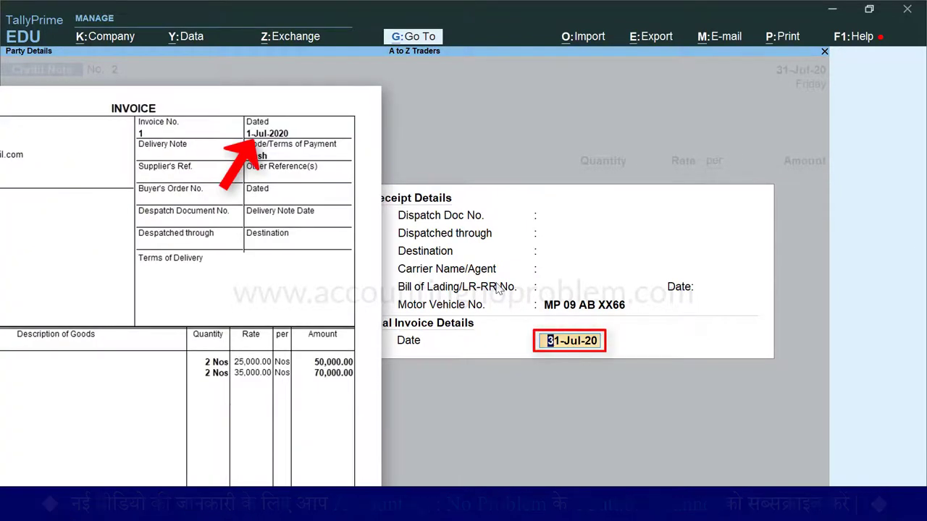
pyautogui.write('1.7')
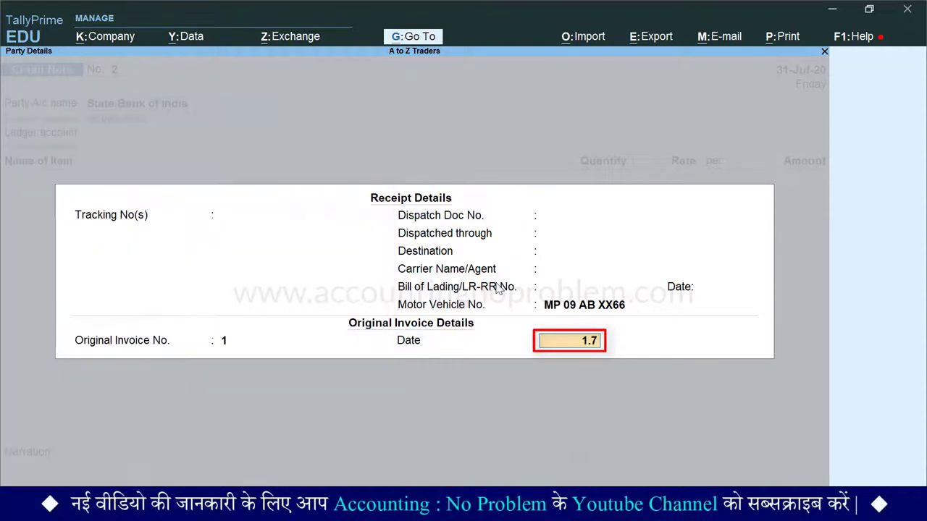
pyautogui.press('Return')
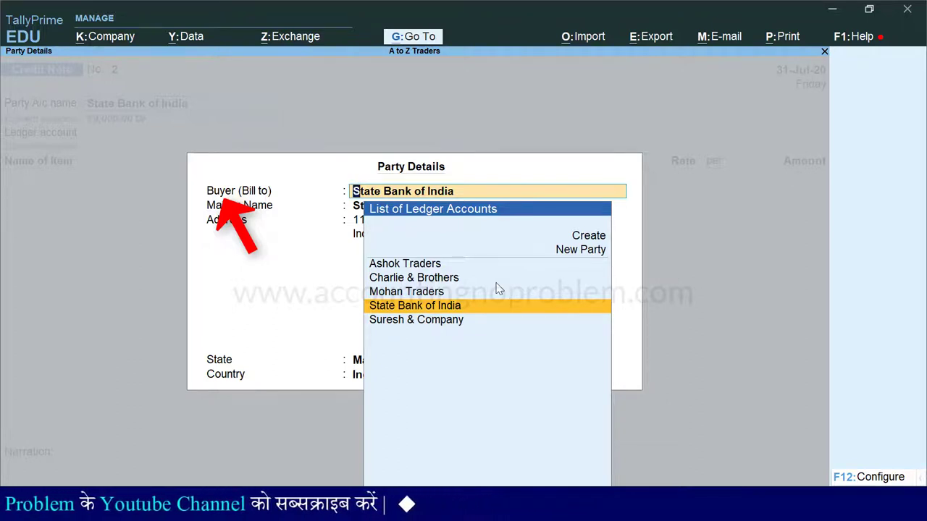
# Enter SK Traders as the buyer and accept it as a new party
pyautogui.write('SK Traders')
pyautogui.press('Return')
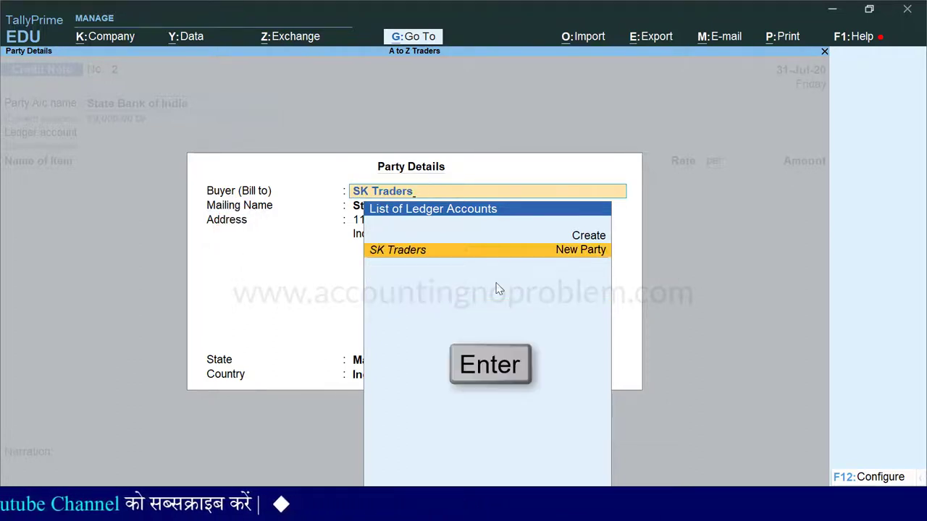
pyautogui.press('Return')
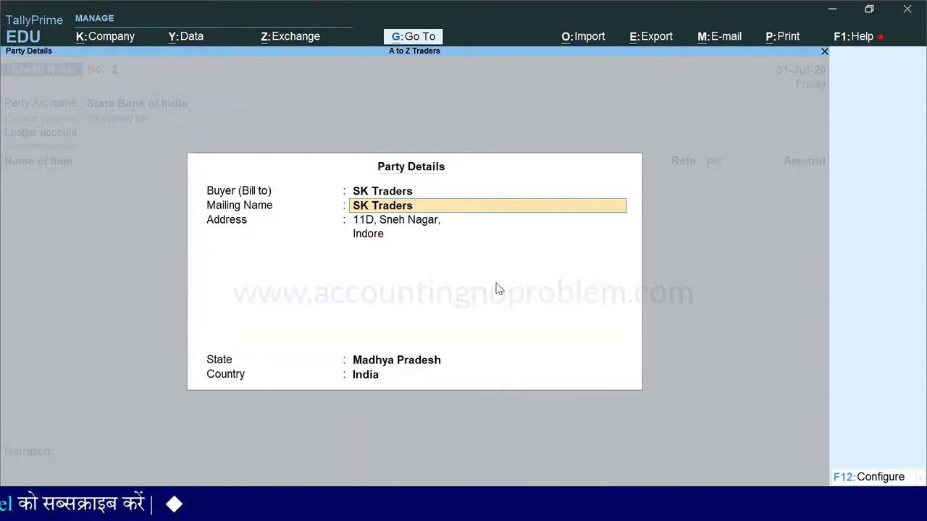
pyautogui.press('Return')
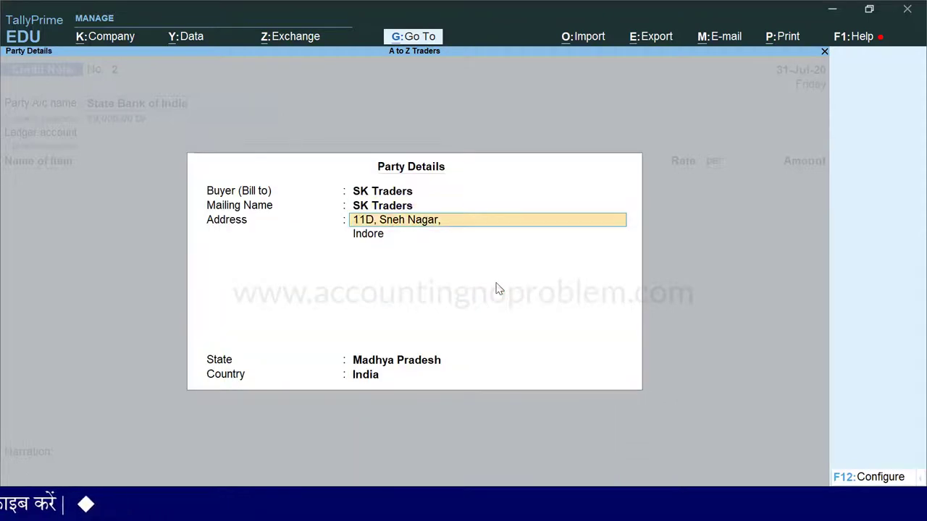
pyautogui.press('Return')
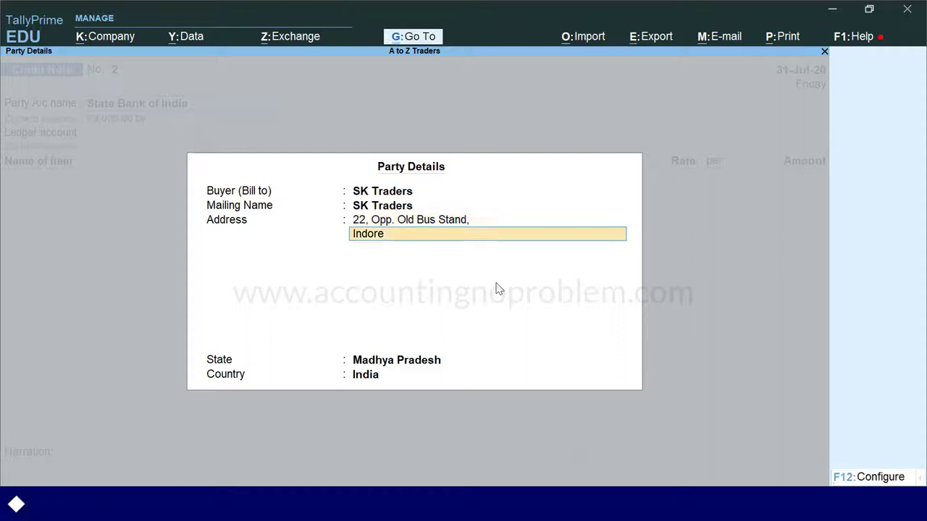
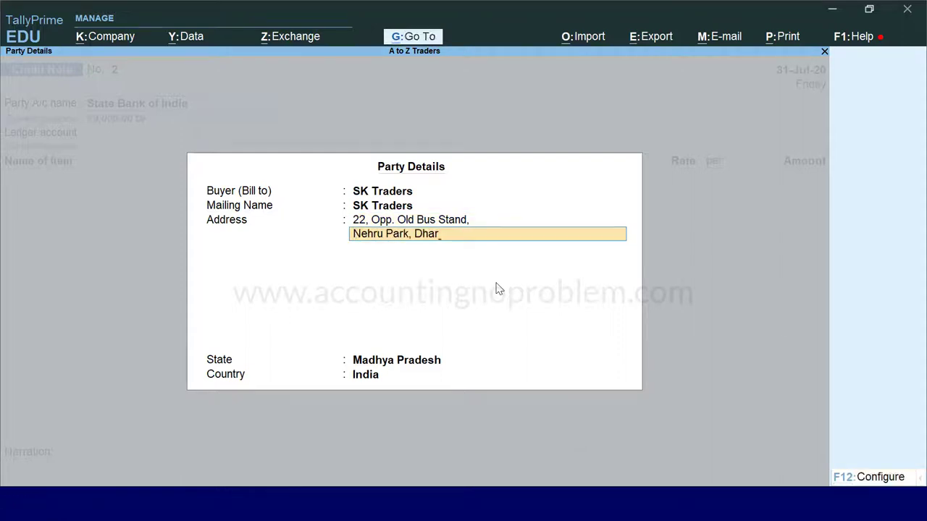
pyautogui.press('Return')
pyautogui.press('Return')
pyautogui.press('Return')
pyautogui.press('Return')
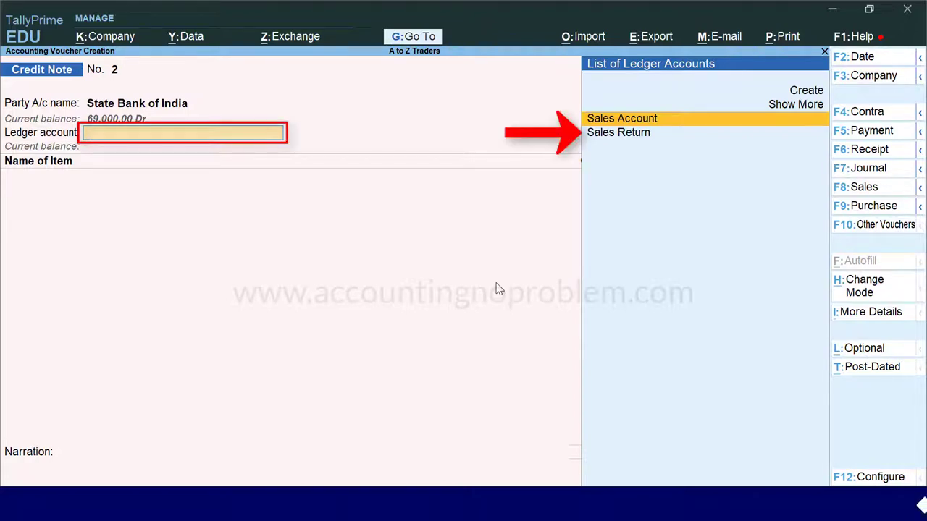
# Choose Sales Return as the ledger account and pick Sony TV 30" as the returned item
pyautogui.press('Down')
pyautogui.press('Return')
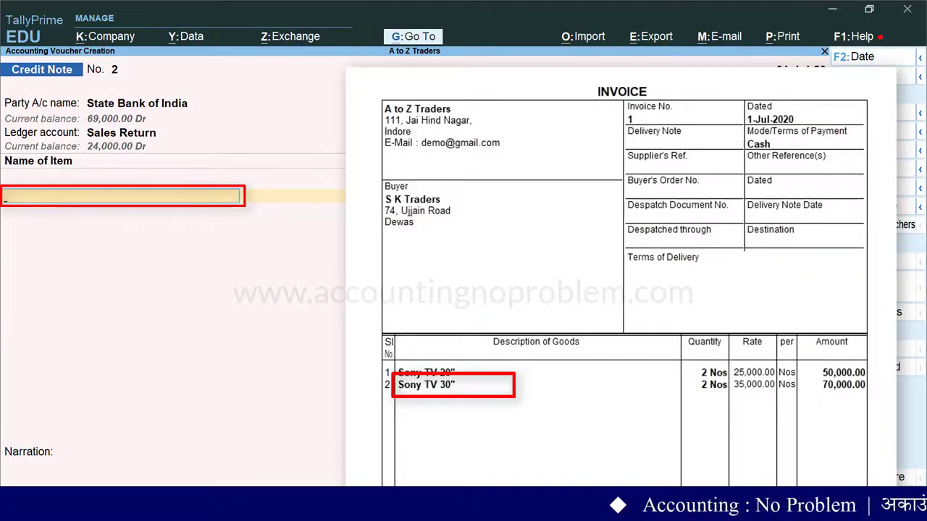
pyautogui.press('space')
pyautogui.write('S')
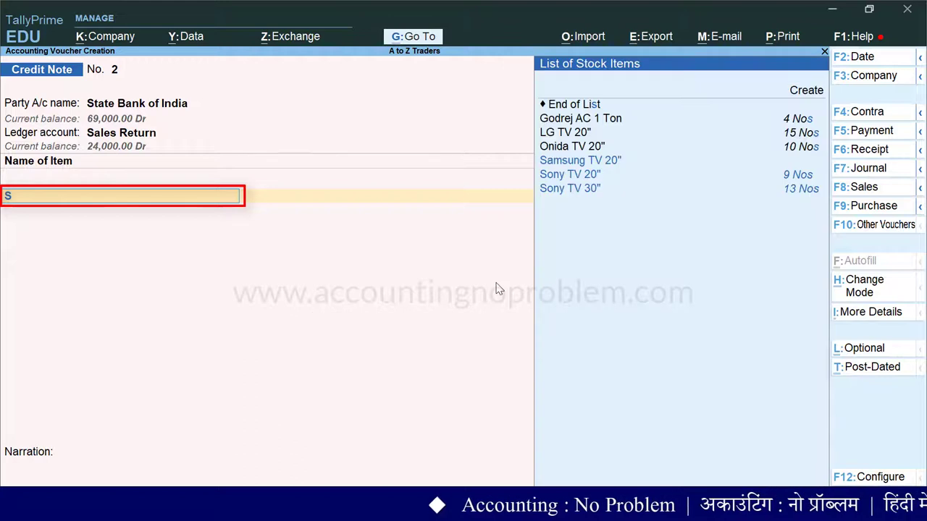
pyautogui.press('Down')
pyautogui.press('Down')
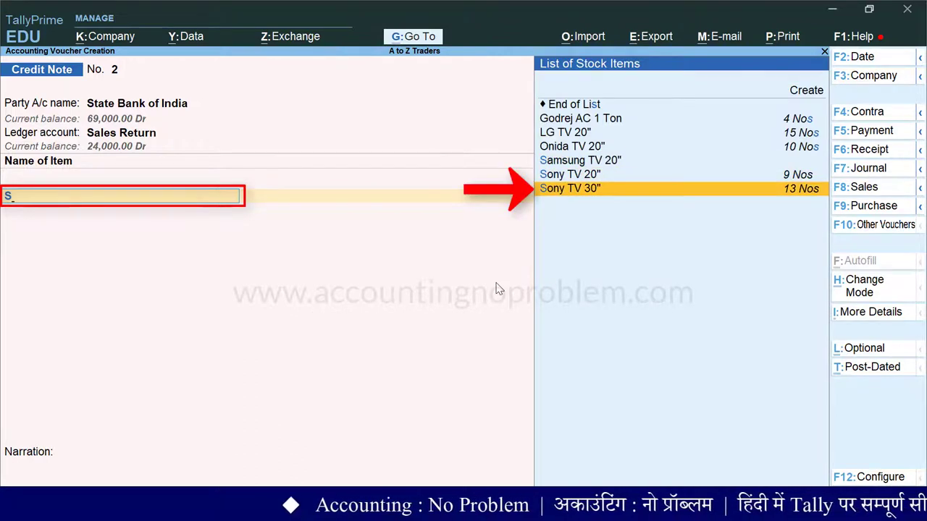
pyautogui.press('Return')
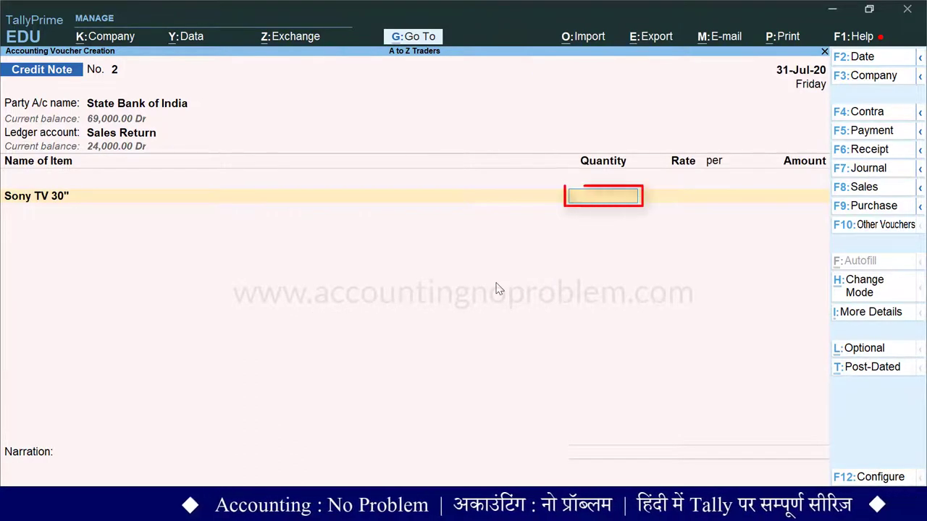
# Enter 1 Nos at 35,000.00, accept the 35,000.00 amount, and end the item list
pyautogui.press('Return')
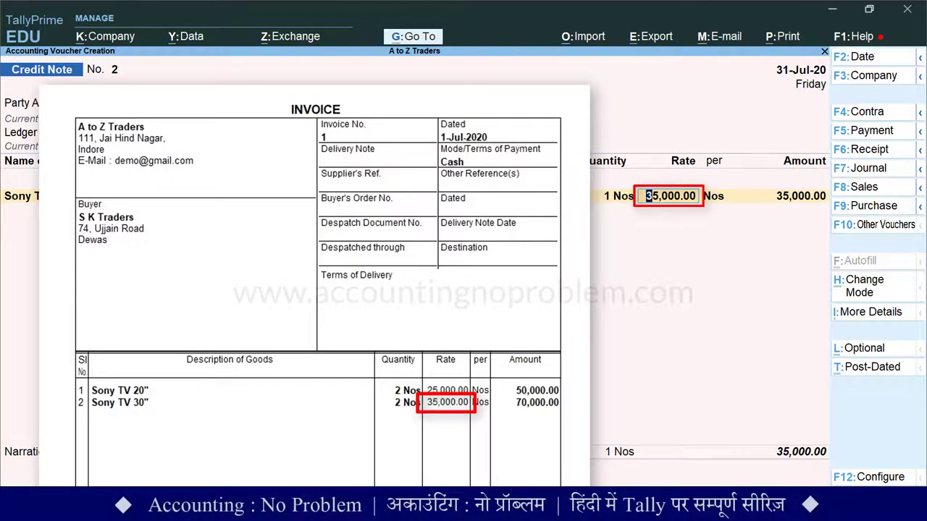
pyautogui.press('Return')
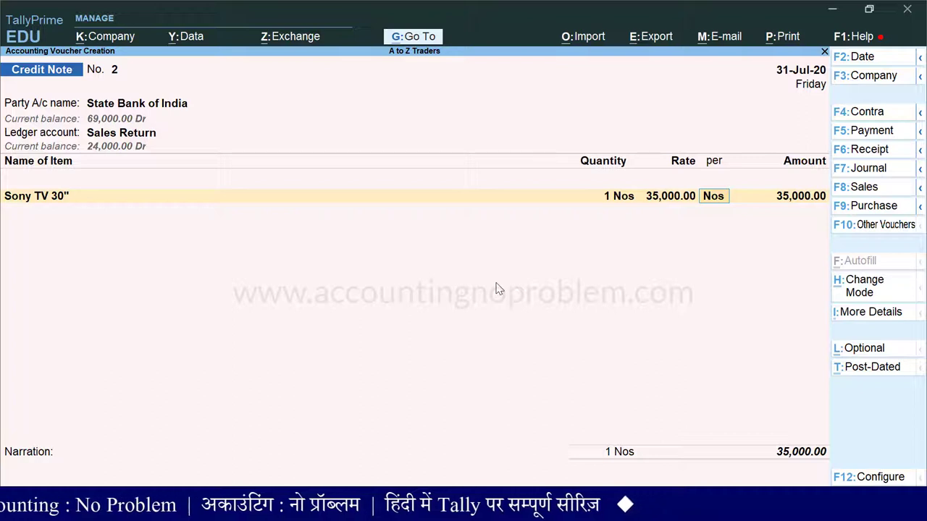
pyautogui.press('Return')
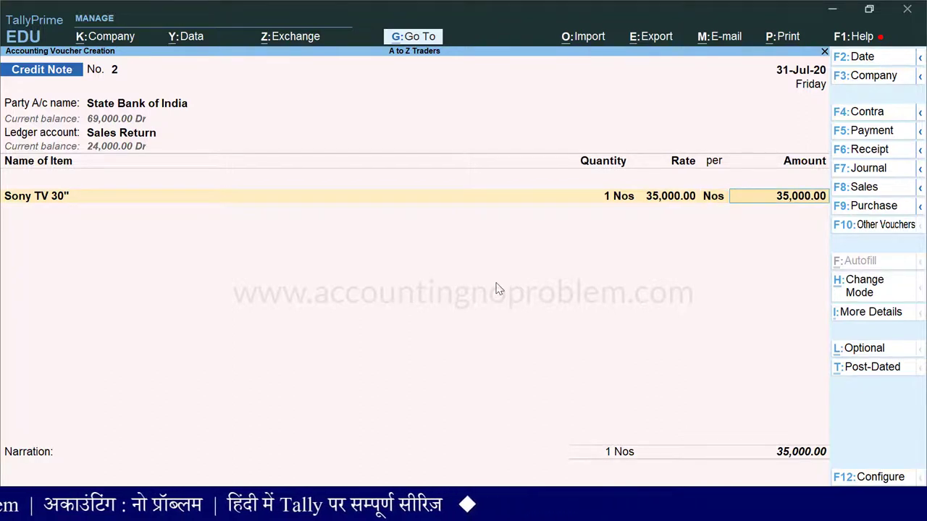
pyautogui.press('Return')
pyautogui.press('Return')
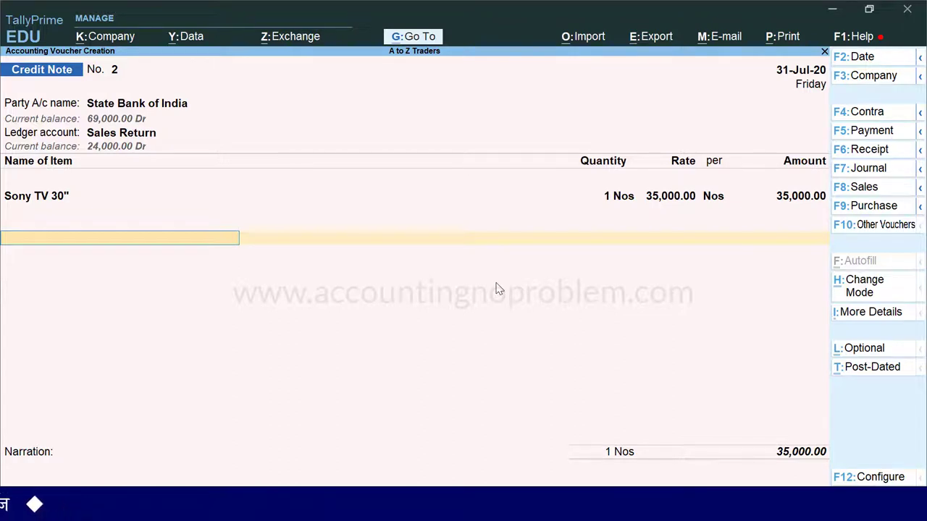
pyautogui.press('Return')
pyautogui.press('Return')
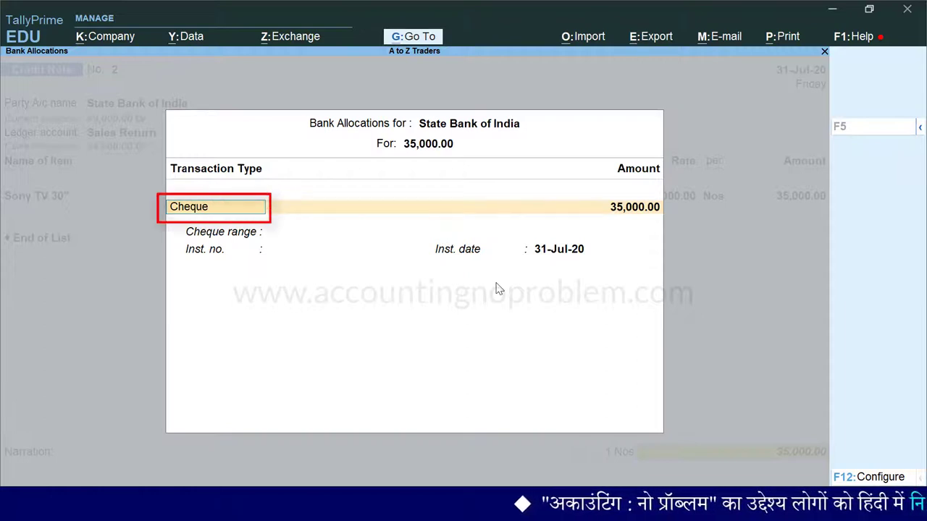
# Allocate the 35,000.00 refund as a Cheque with its instrument number, dated 31-Jul-20
pyautogui.press('space')
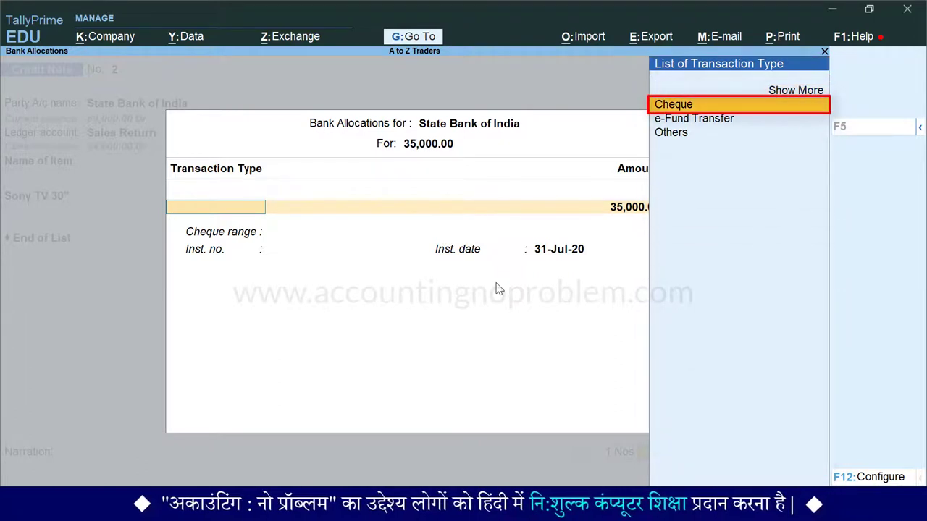
pyautogui.press('Return')
pyautogui.press('Return')
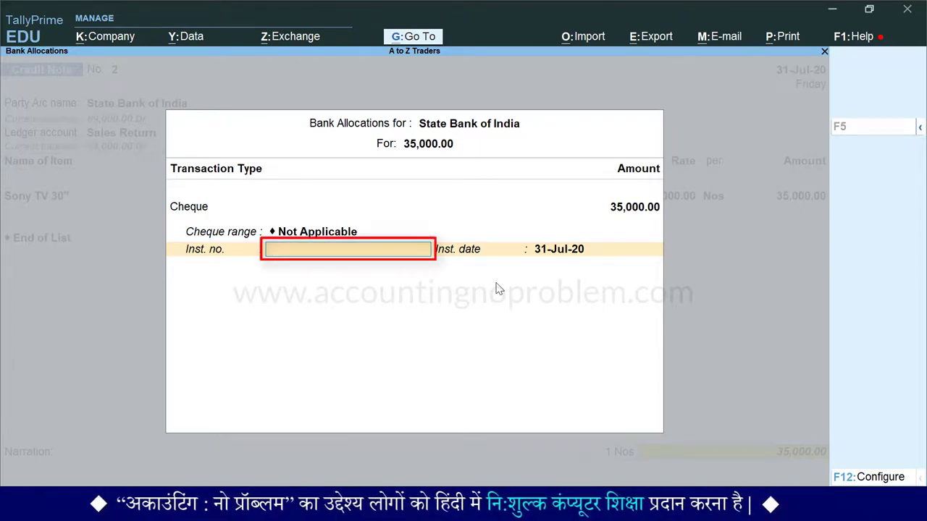
pyautogui.write('1')
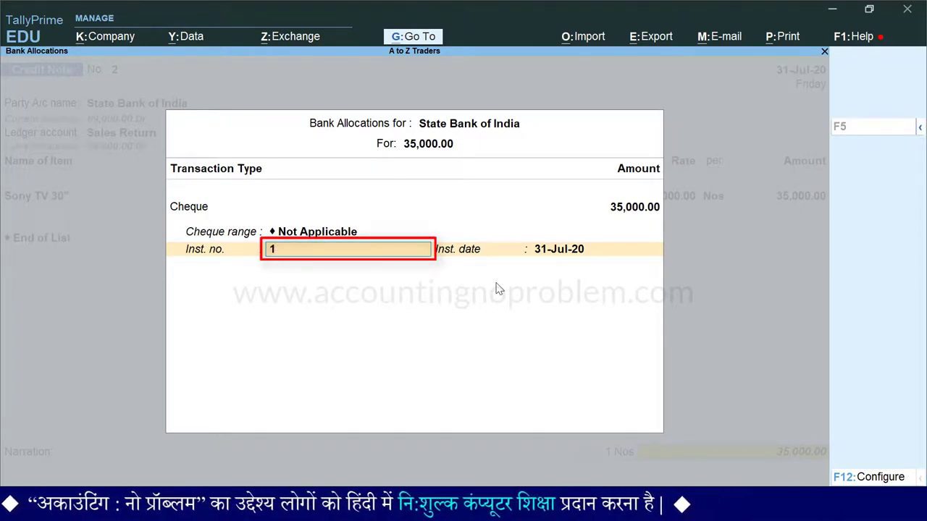
pyautogui.write('2545')
pyautogui.press('Return')
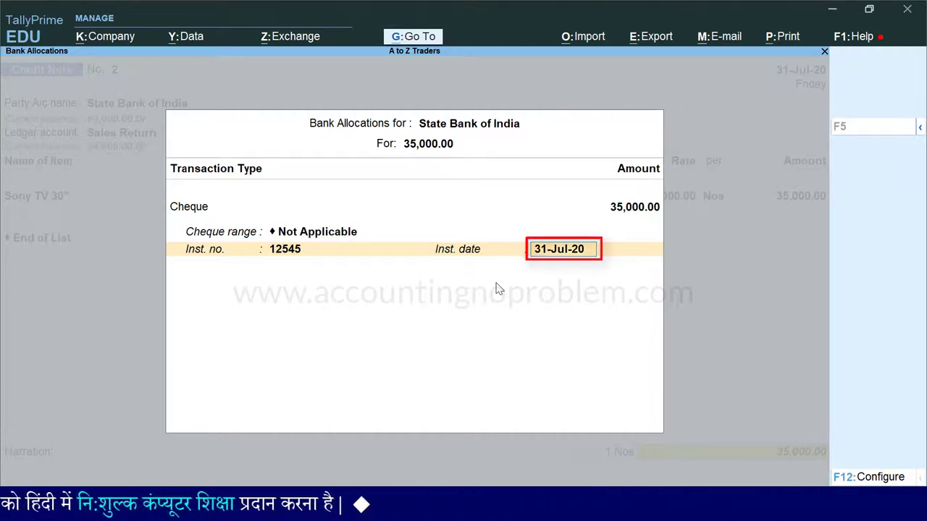
pyautogui.press('Return')
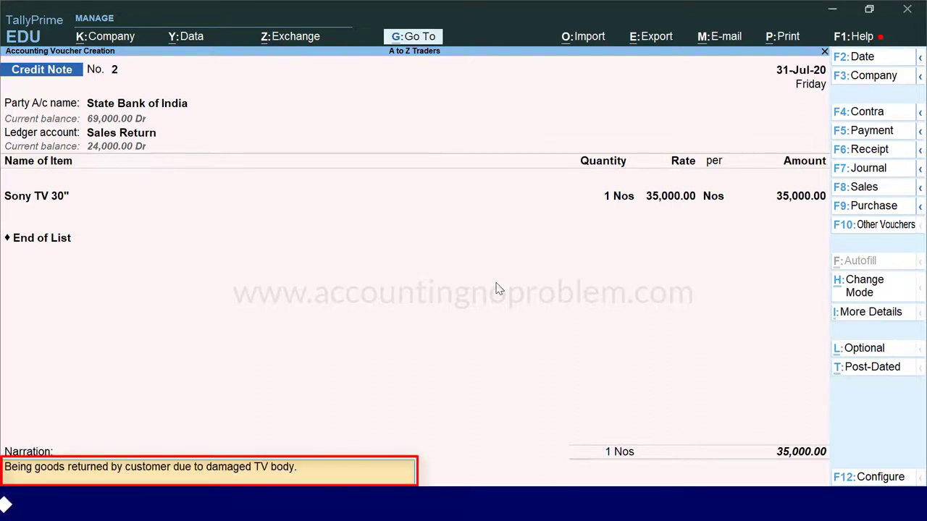
# Finish the narration and accept Credit Note No. 2 to save it
pyautogui.press('Return')
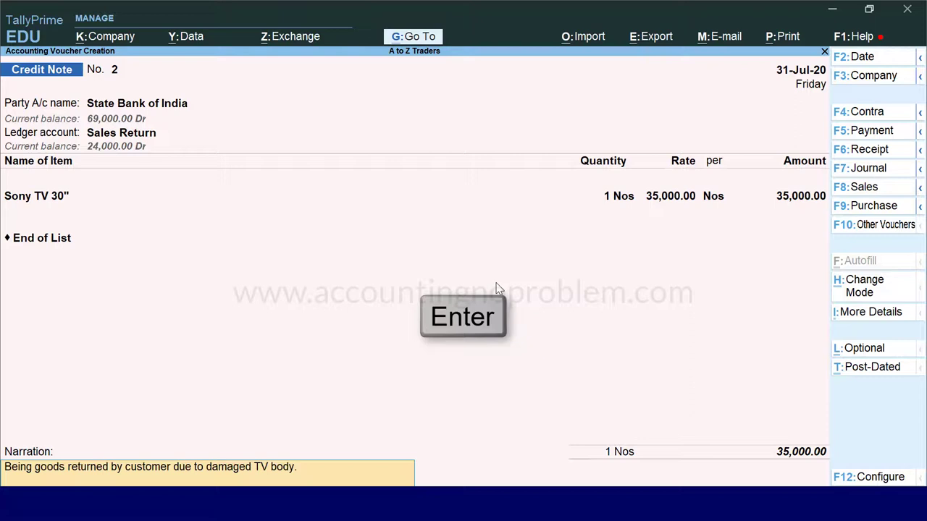
pyautogui.press('Return')
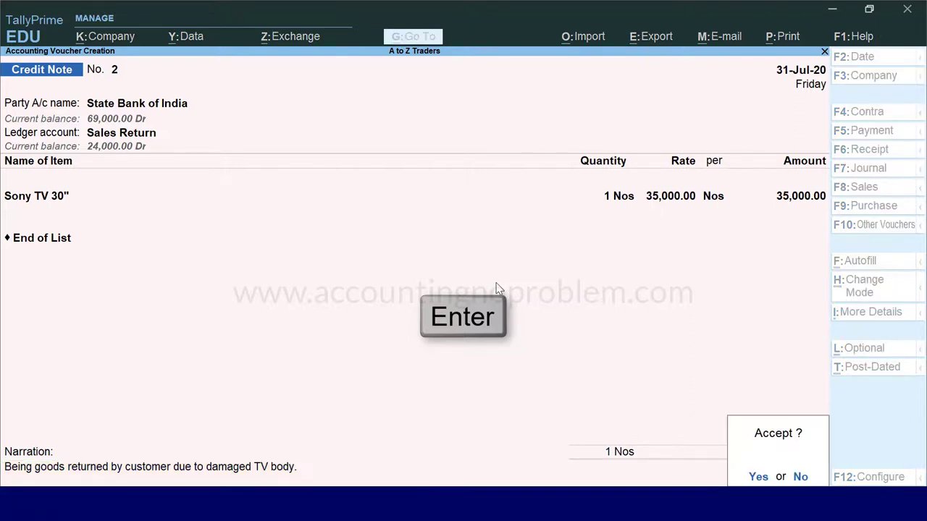
pyautogui.press('Return')
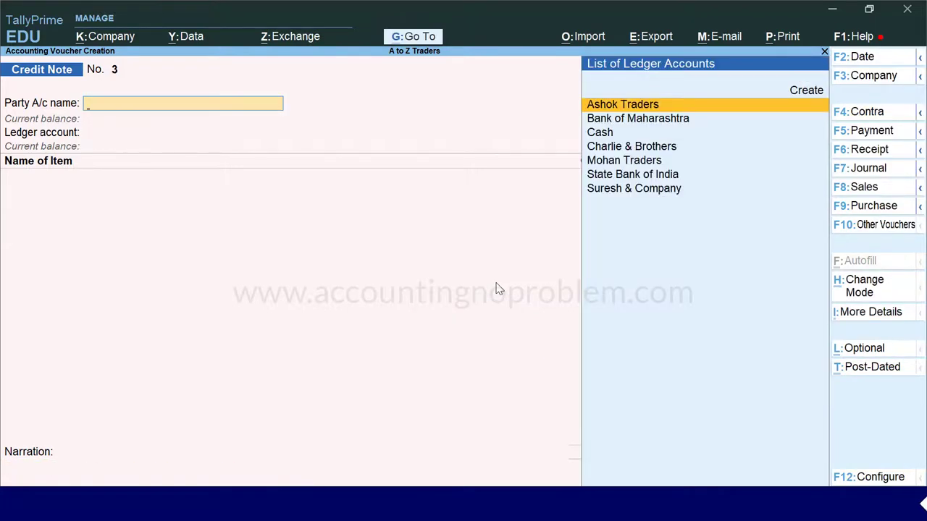